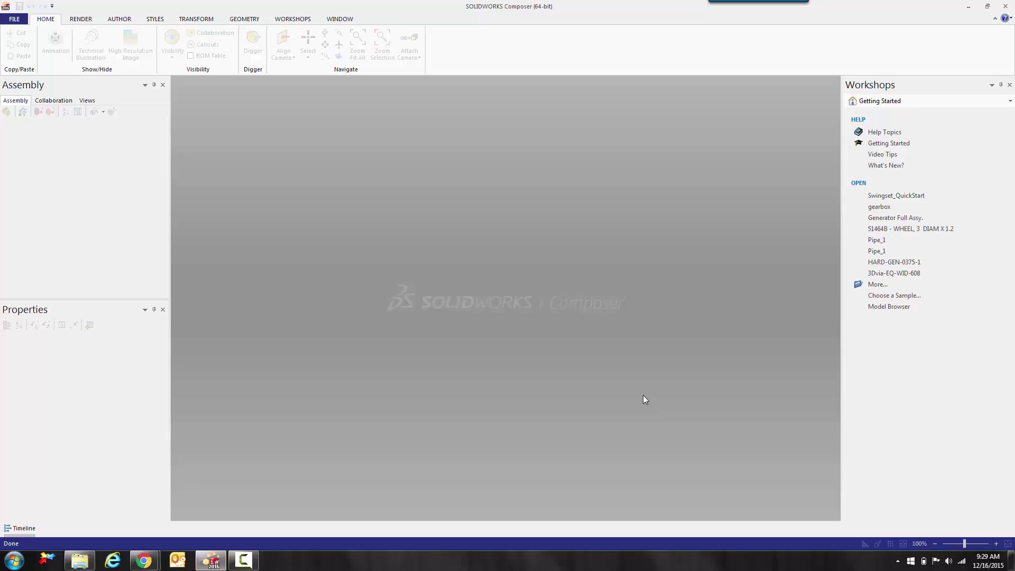
# - Start a new project named 'Composer Template 1'
pyautogui.click(14, 19)
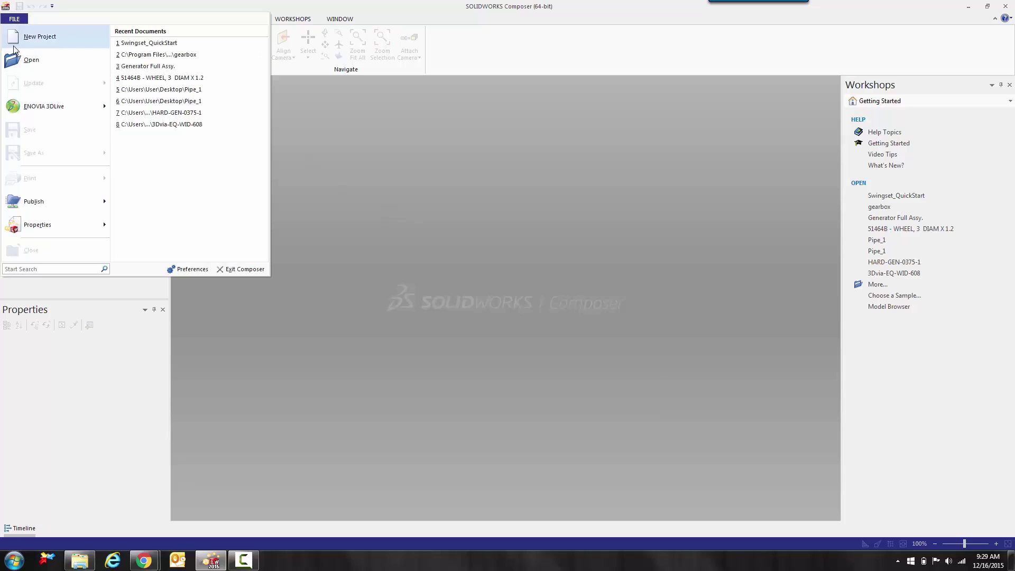
pyautogui.click(65, 38)
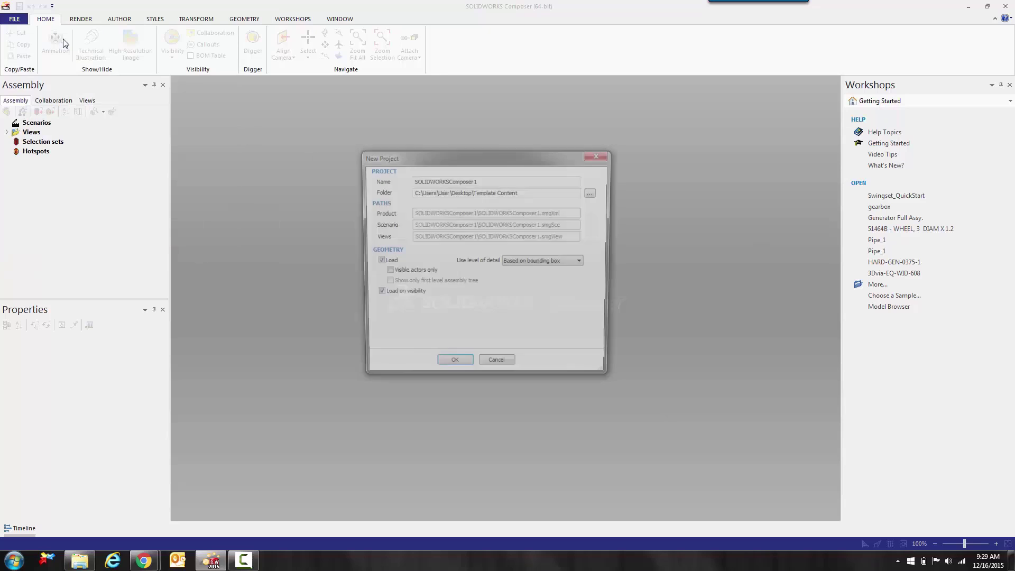
pyautogui.moveTo(478, 180); pyautogui.dragTo(397, 185)
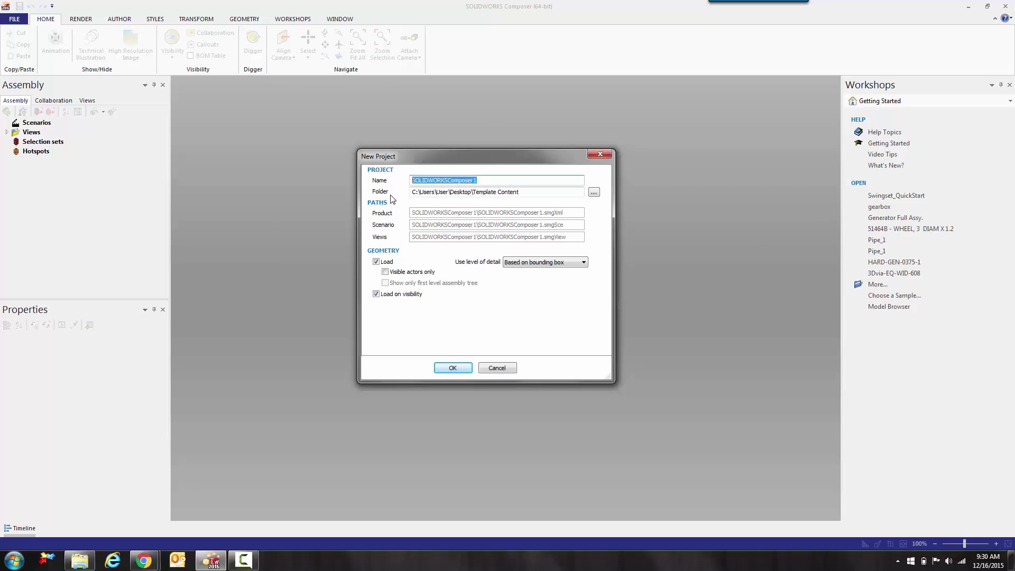
pyautogui.write('C')
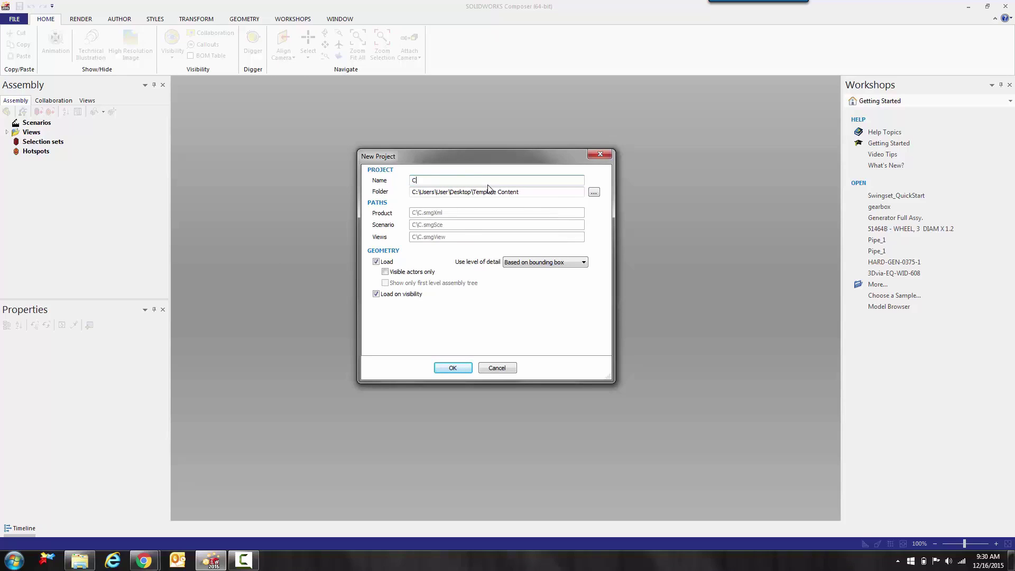
pyautogui.write('omposer Template 1')
# - Create the project in Template Content with geometry loading off and no products added
pyautogui.click(596, 193)
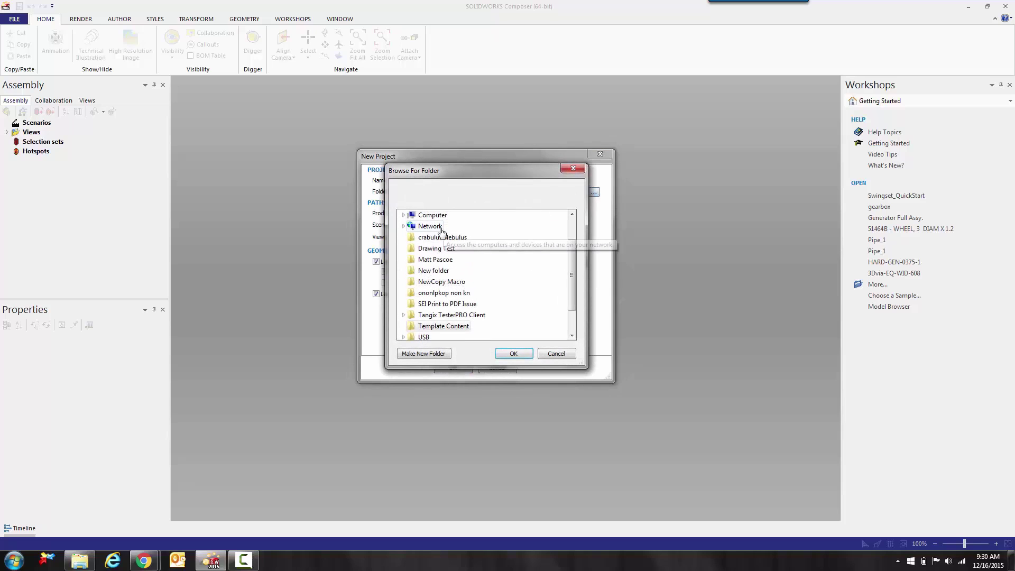
pyautogui.scroll(-1, 450, 298)
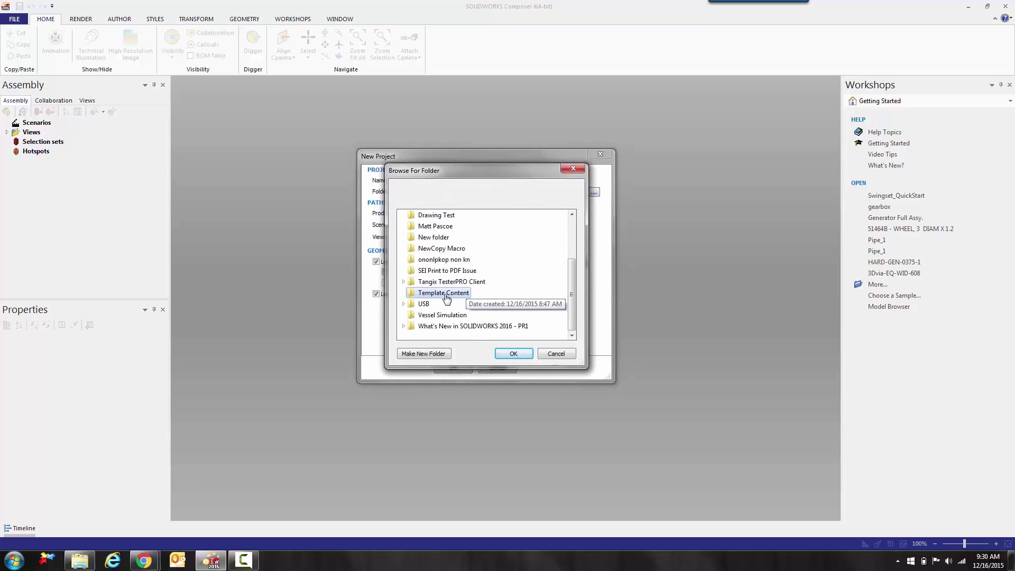
pyautogui.click(513, 354)
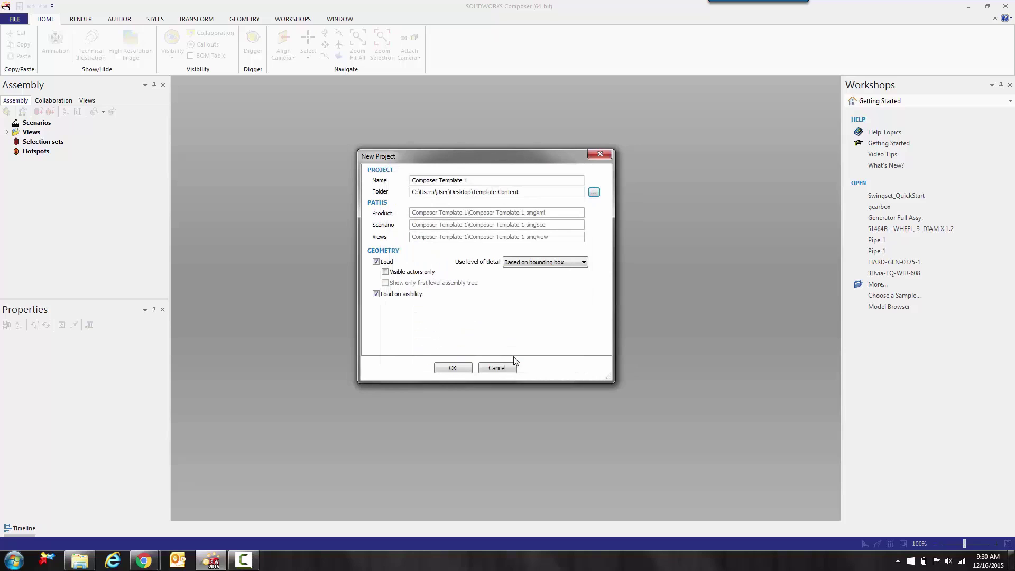
pyautogui.click(376, 262)
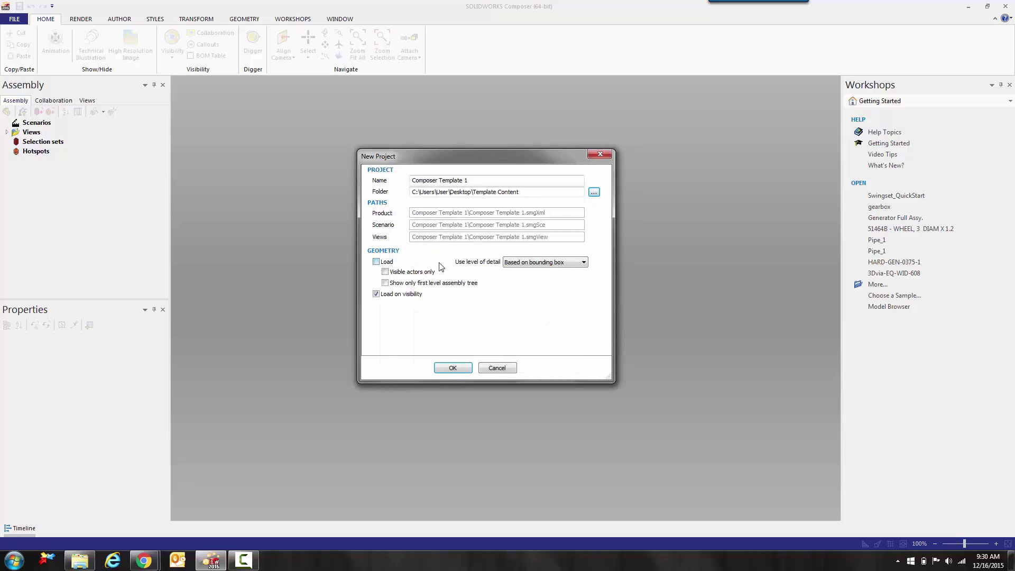
pyautogui.click(458, 366)
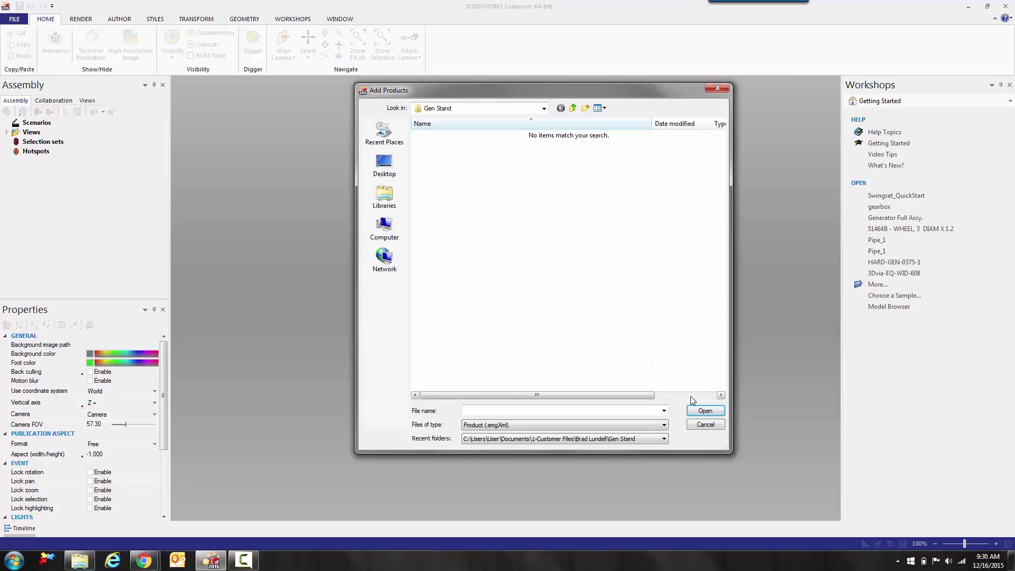
pyautogui.click(701, 426)
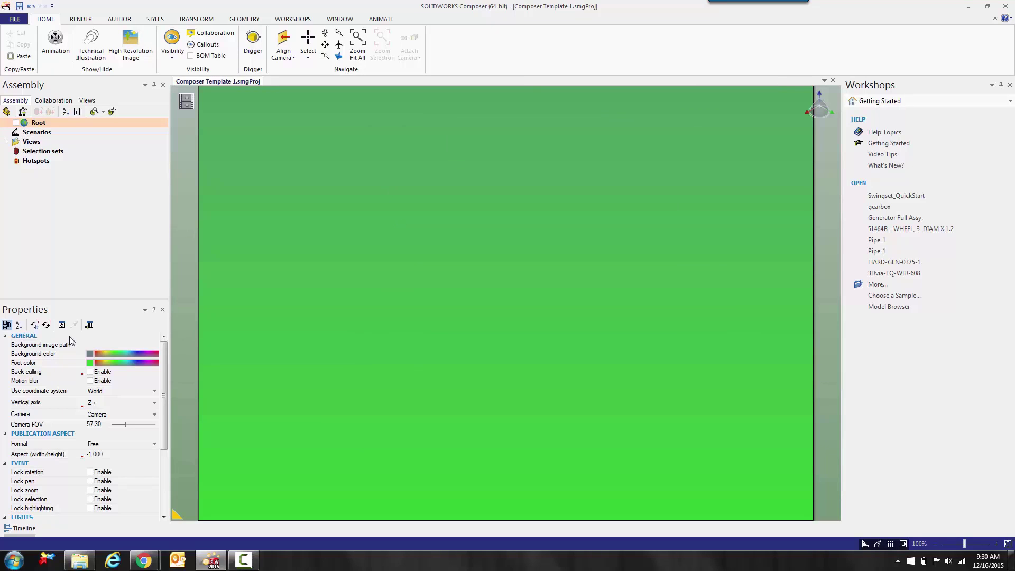
# - Set both the Background color and Foot color to white
pyautogui.click(91, 354)
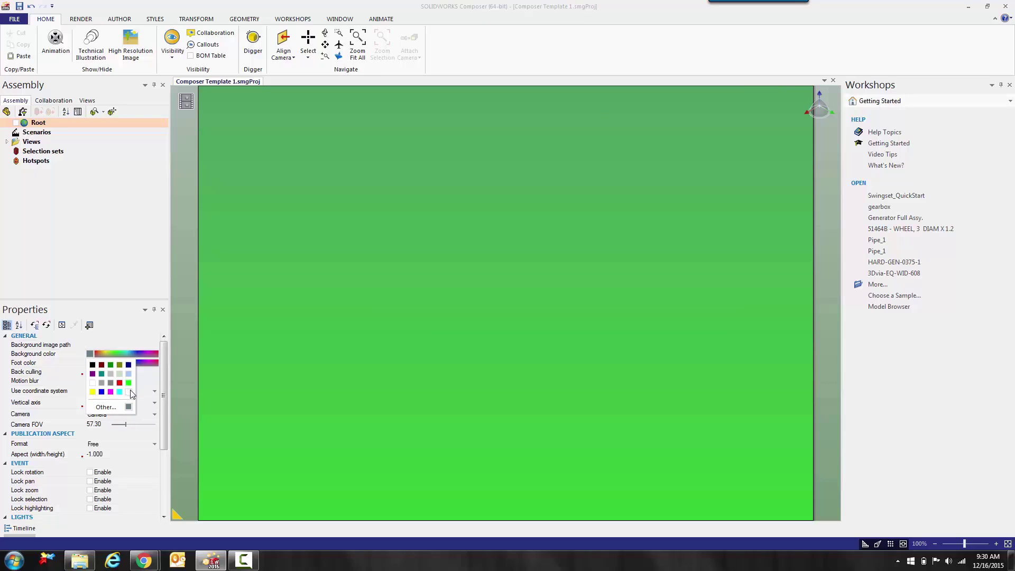
pyautogui.click(130, 391)
pyautogui.click(90, 363)
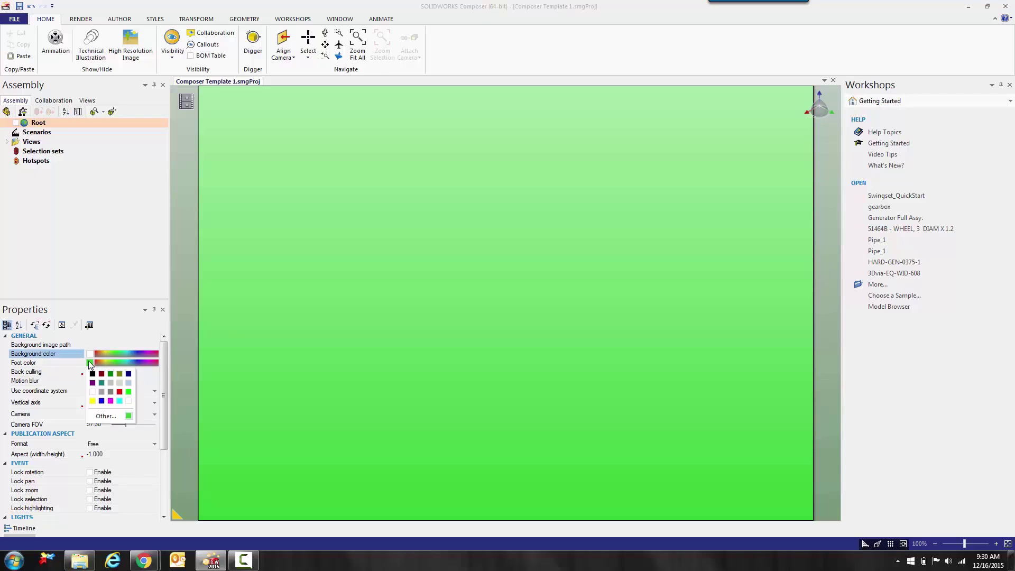
pyautogui.click(128, 401)
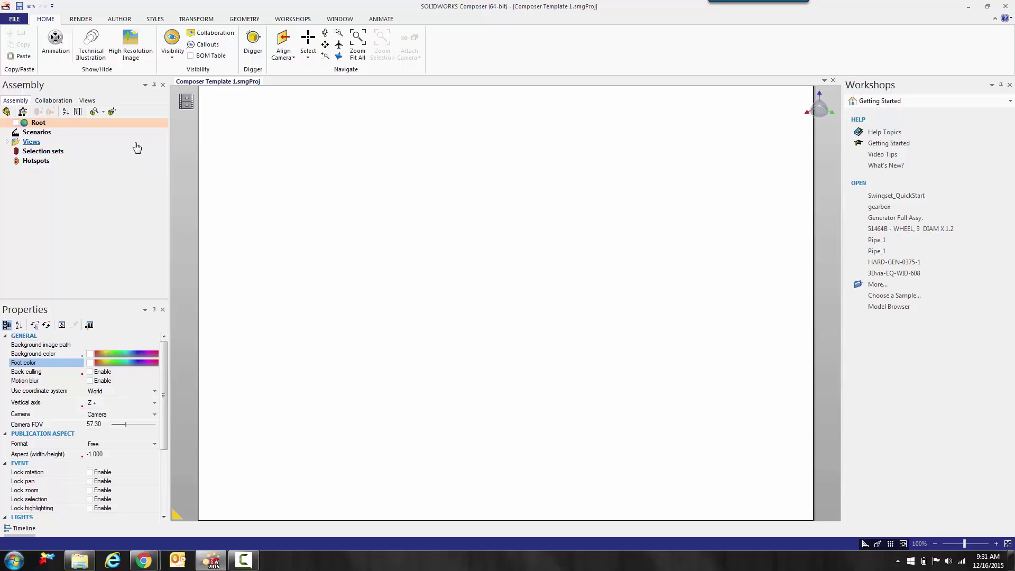
pyautogui.click(15, 20)
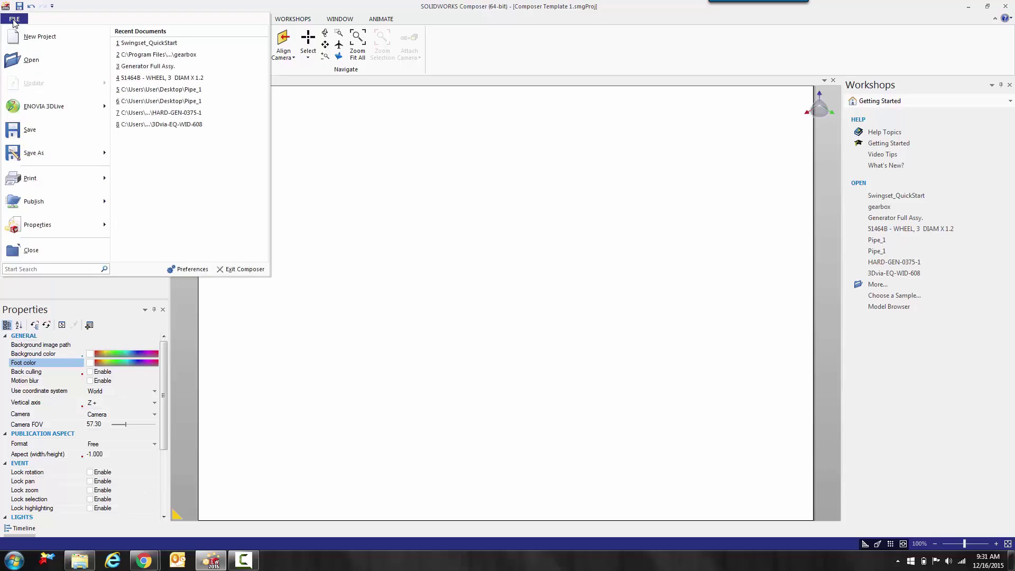
pyautogui.moveTo(37, 224)
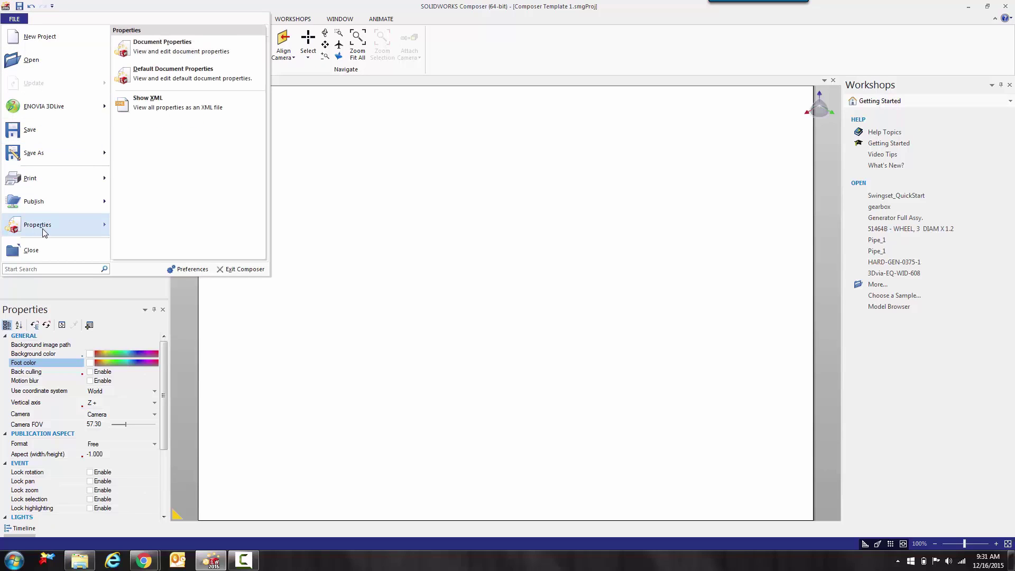
# - Set the document's paper space to A4 in portrait orientation
pyautogui.click(180, 48)
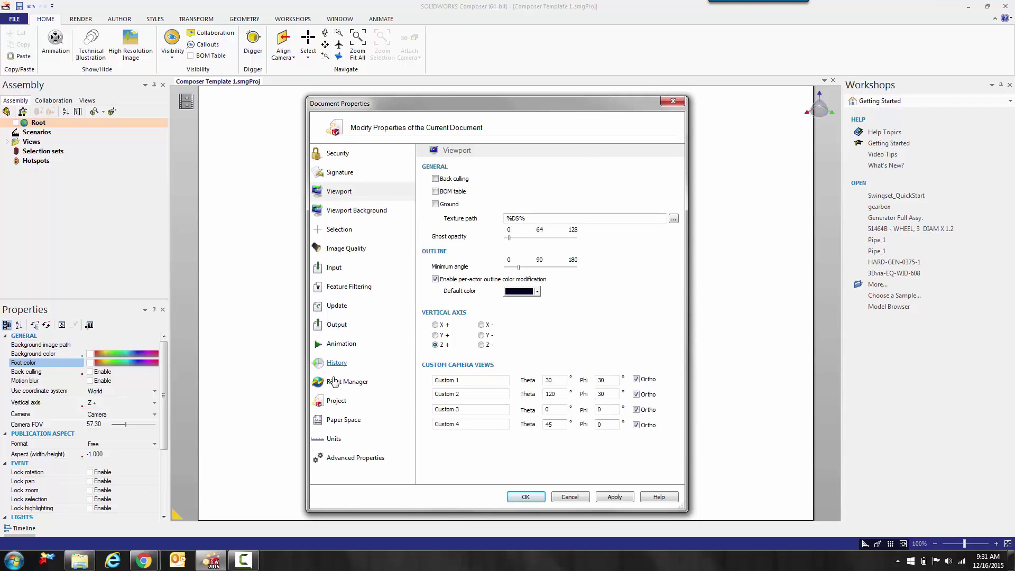
pyautogui.click(349, 421)
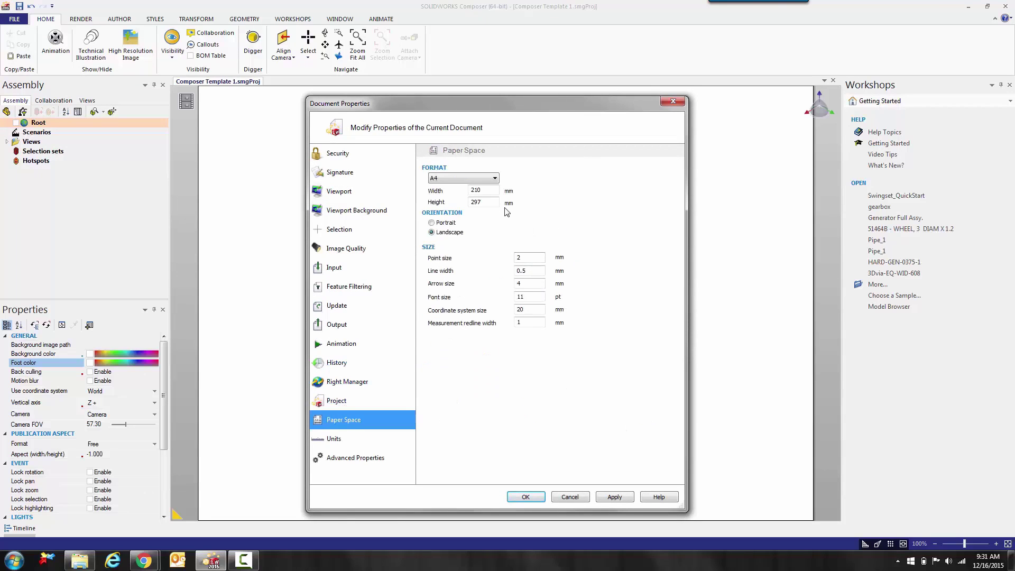
pyautogui.click(487, 179)
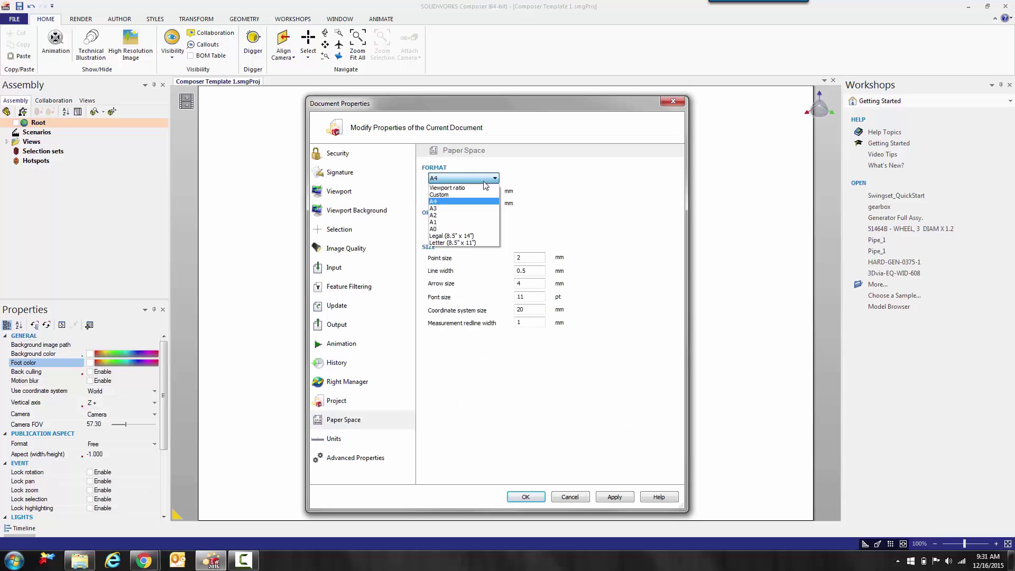
pyautogui.click(457, 243)
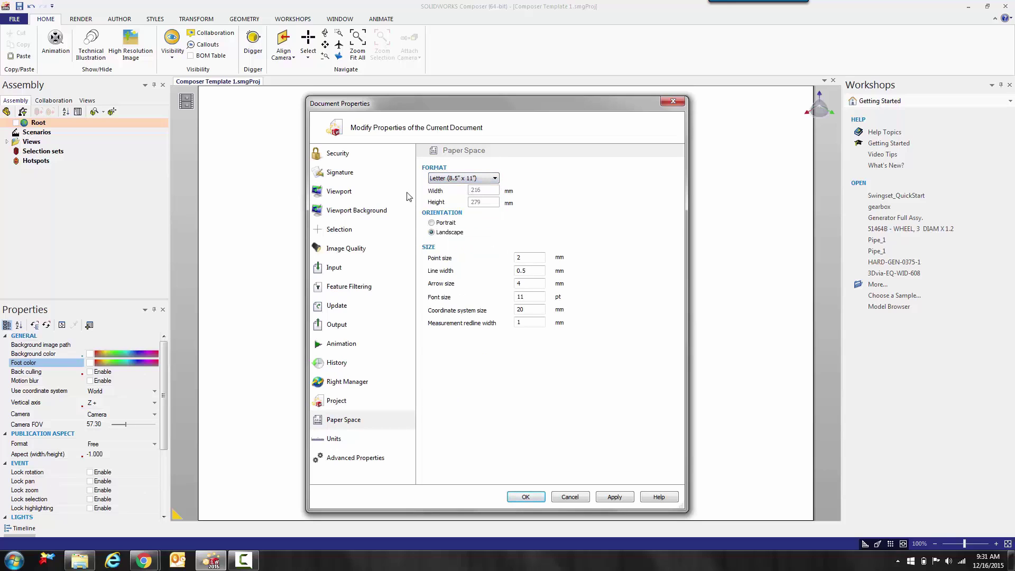
pyautogui.click(461, 179)
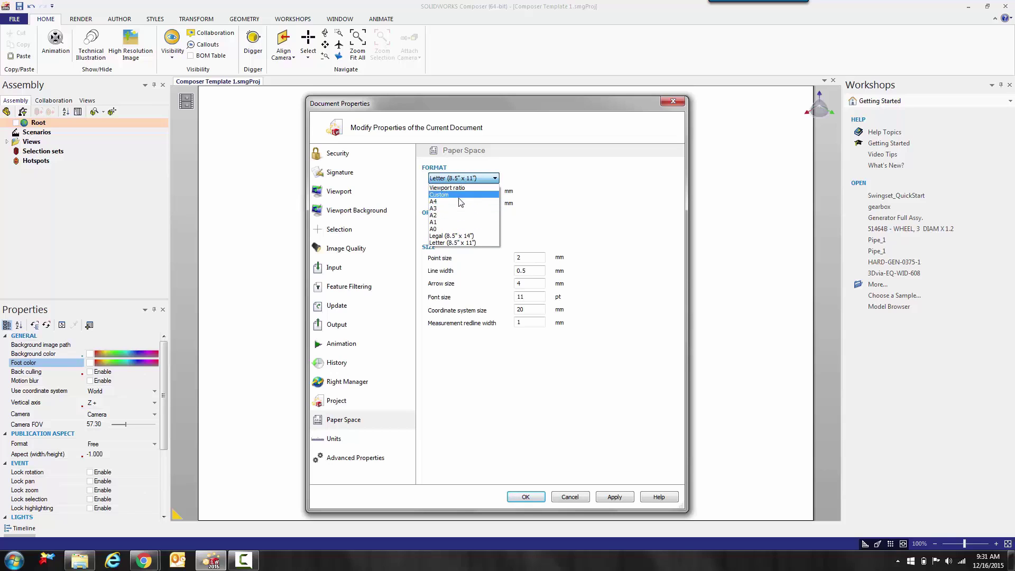
pyautogui.click(458, 201)
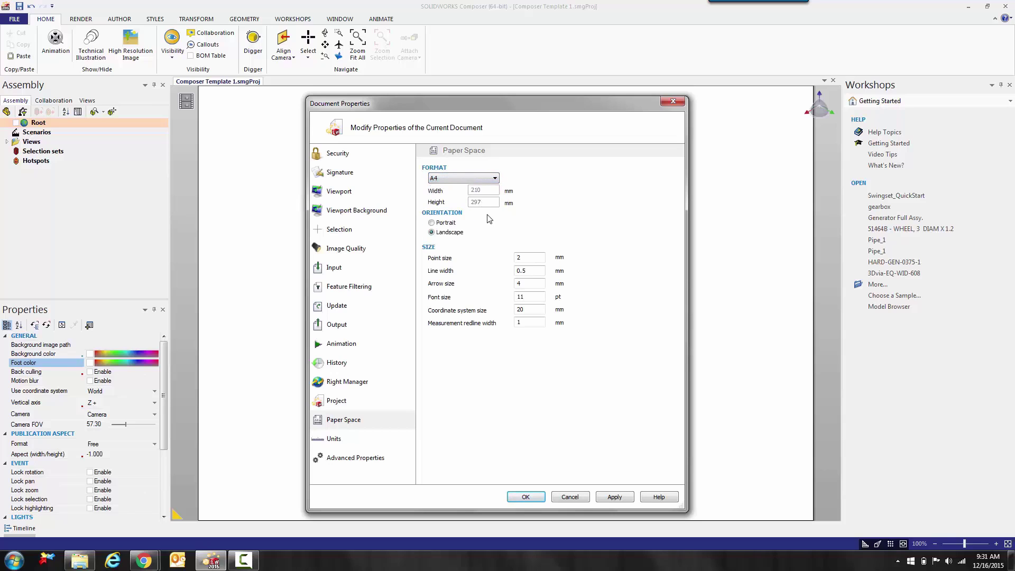
pyautogui.click(432, 223)
# - Set the length unit to inches, check volume units, and apply the document properties
pyautogui.click(333, 439)
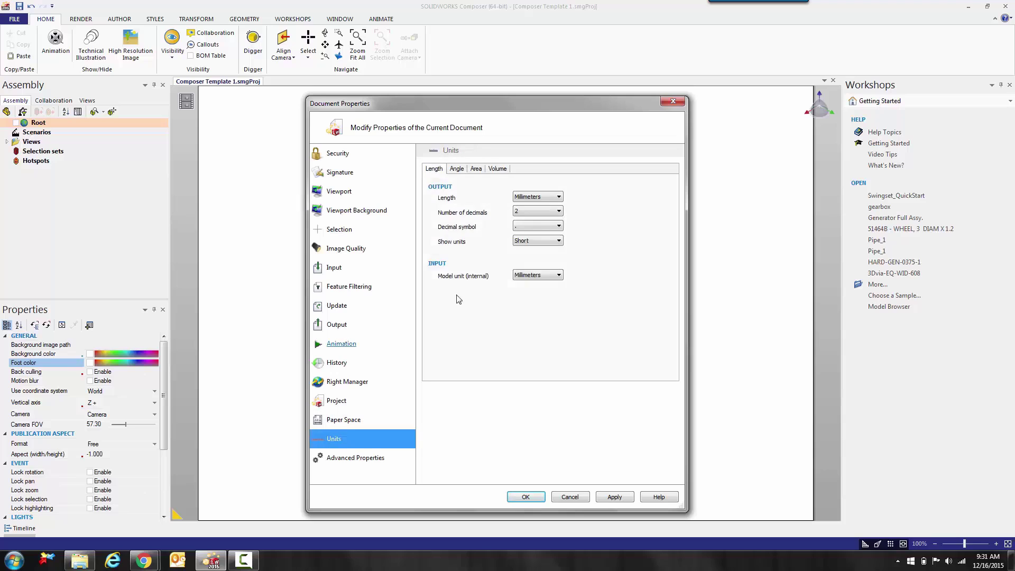
pyautogui.click(552, 199)
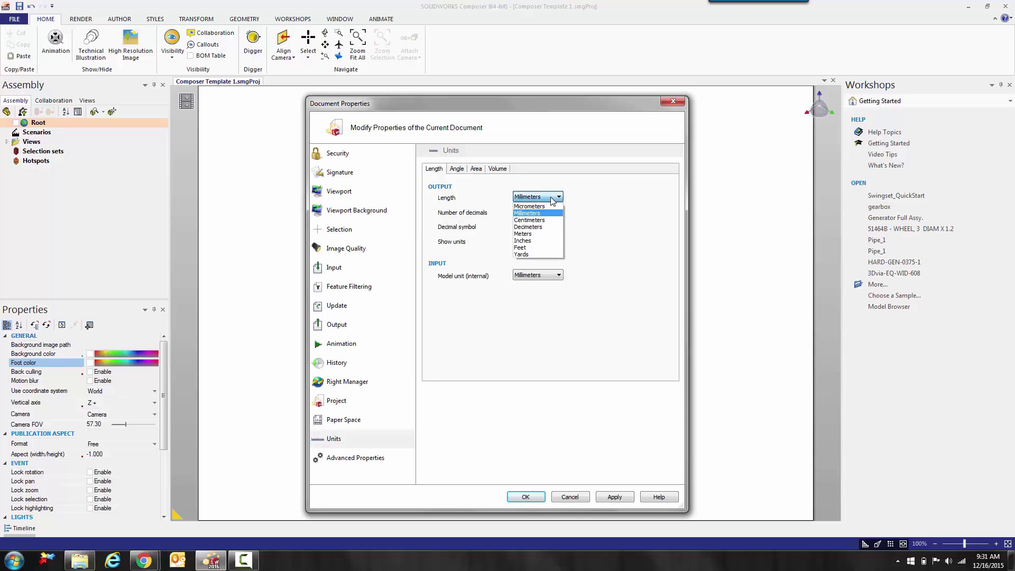
pyautogui.click(533, 241)
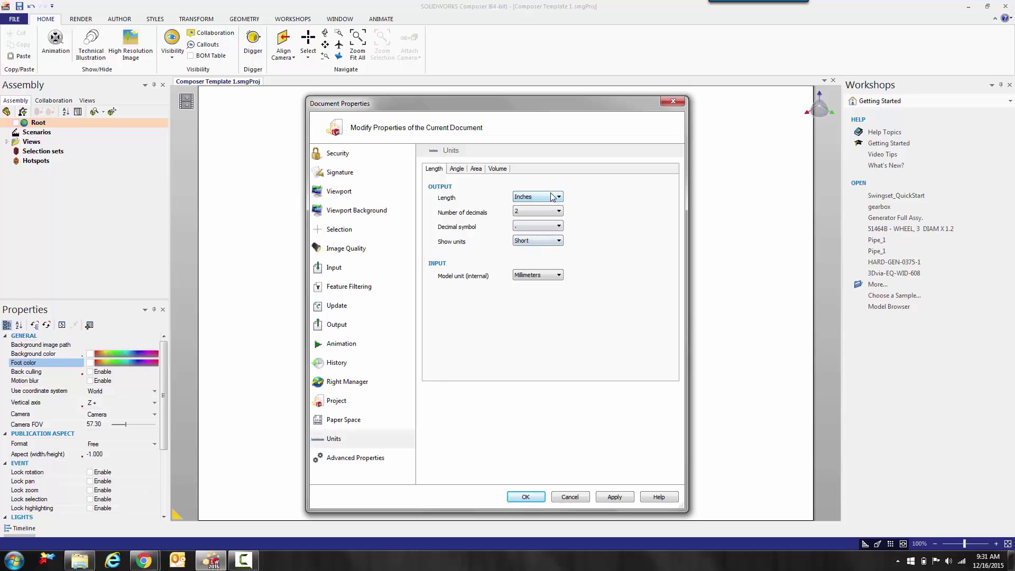
pyautogui.click(497, 169)
pyautogui.click(613, 497)
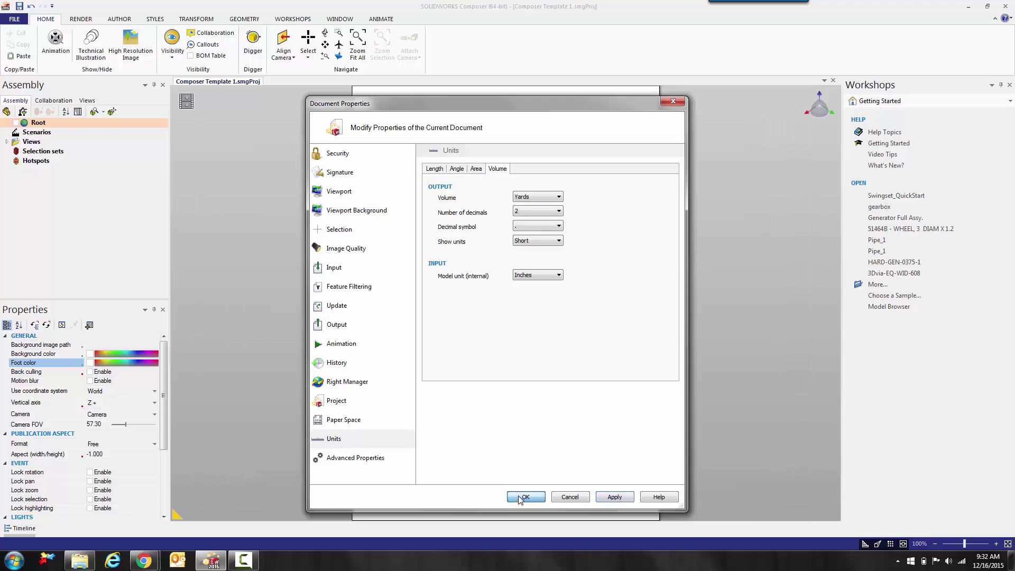
pyautogui.click(520, 498)
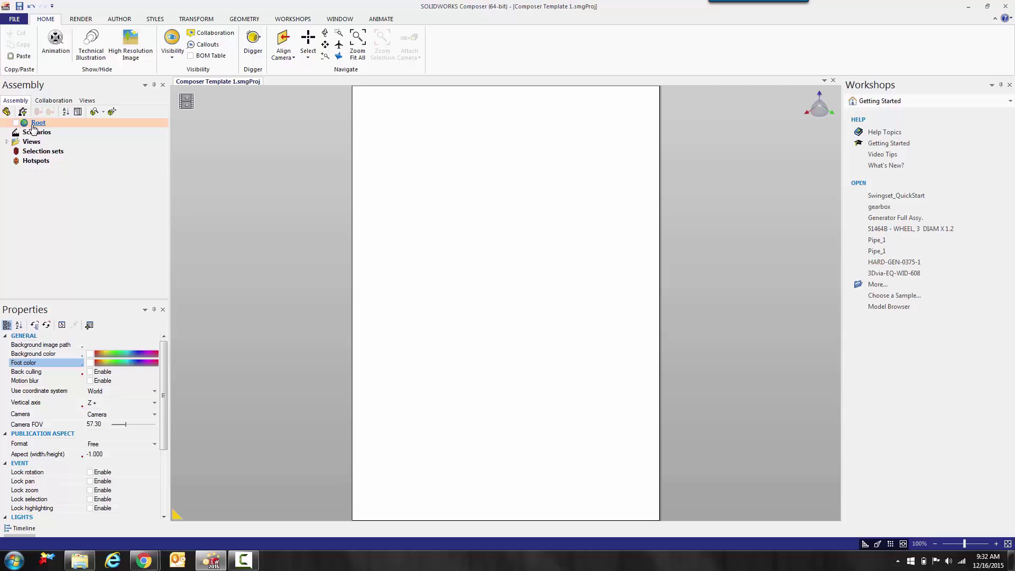
# - Save the template as 'Composer Template 1' in SMG format in the Template Content folder
pyautogui.click(15, 20)
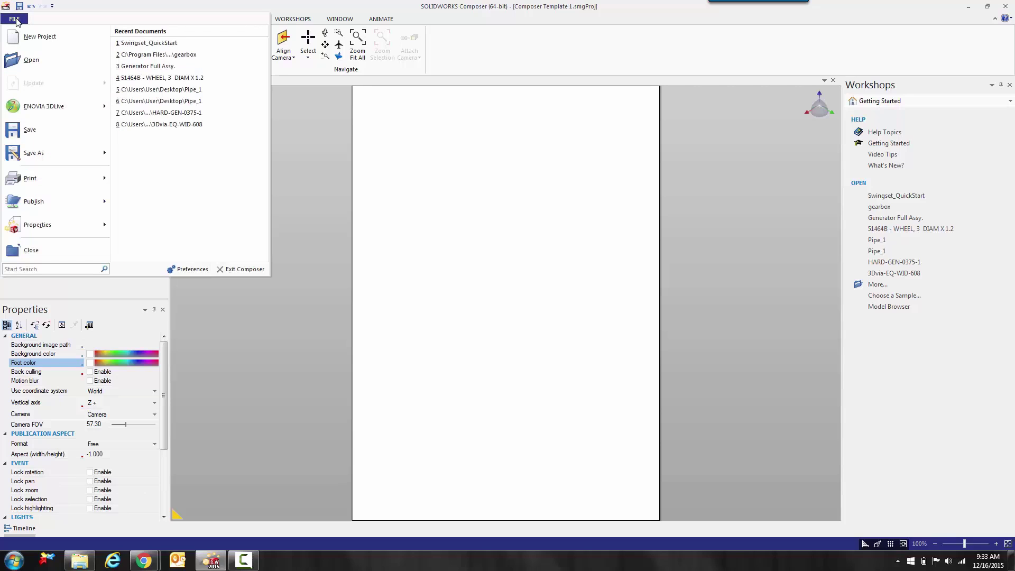
pyautogui.click(75, 154)
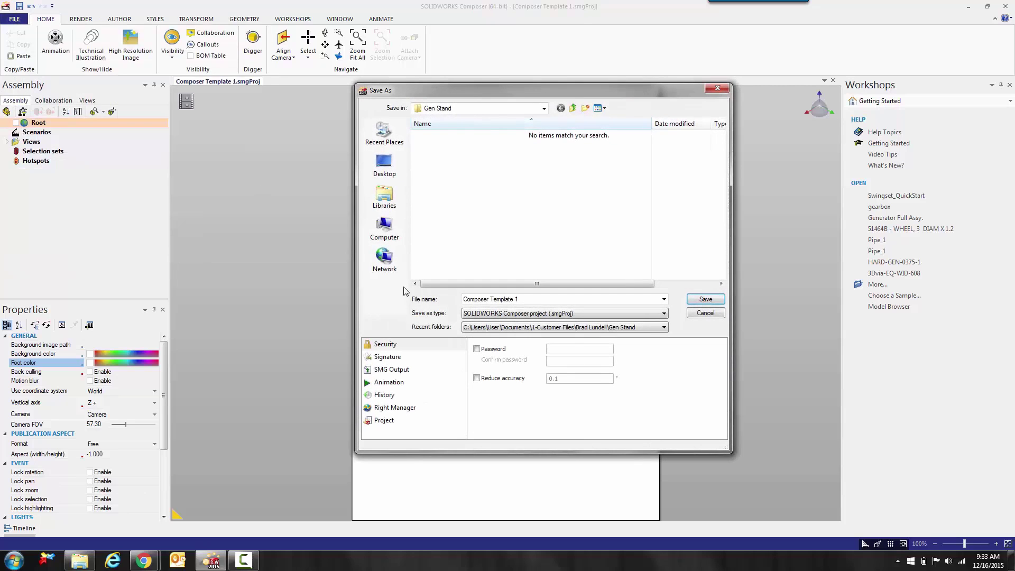
pyautogui.click(385, 164)
pyautogui.doubleClick(472, 249)
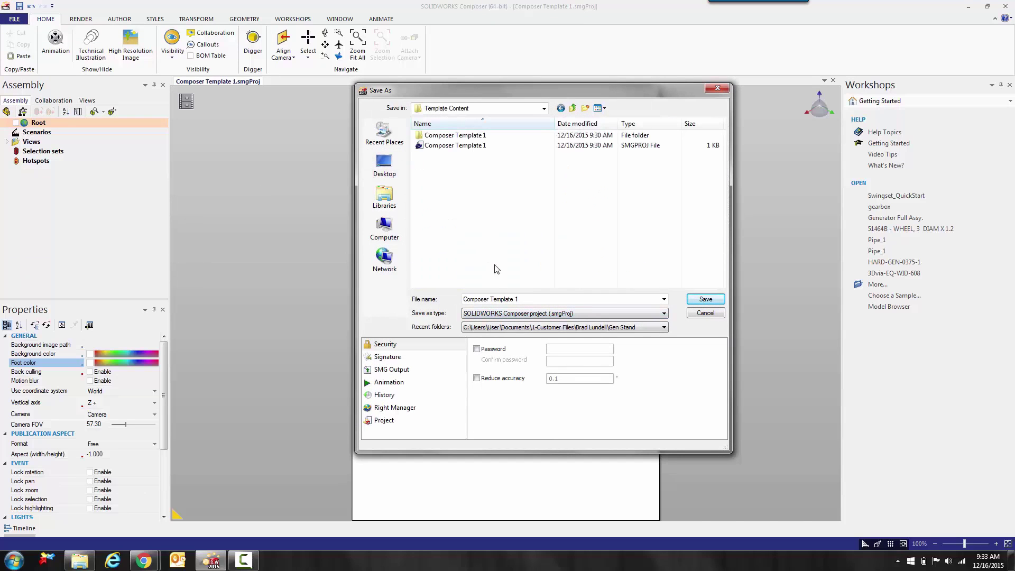
pyautogui.click(578, 314)
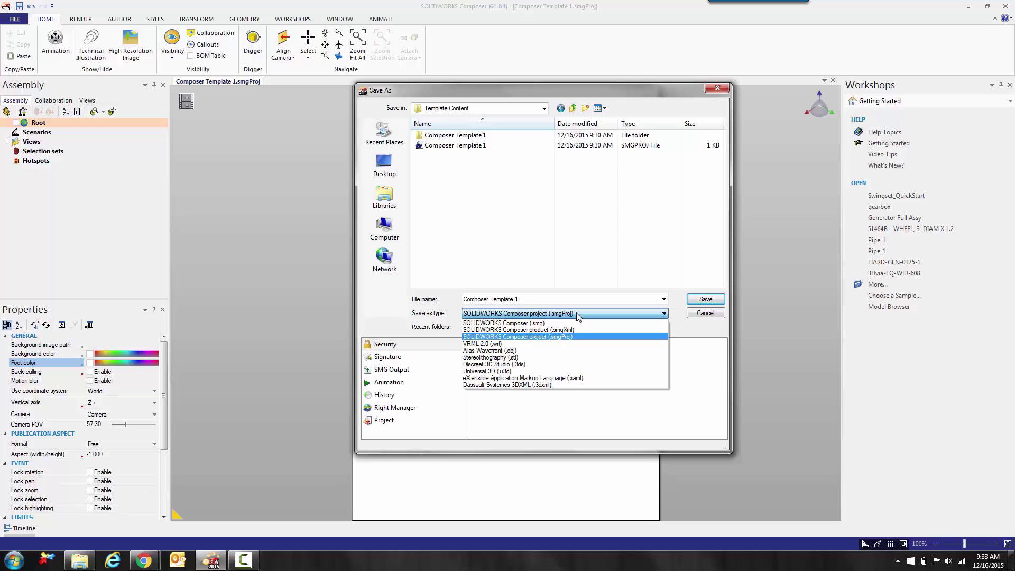
pyautogui.click(544, 324)
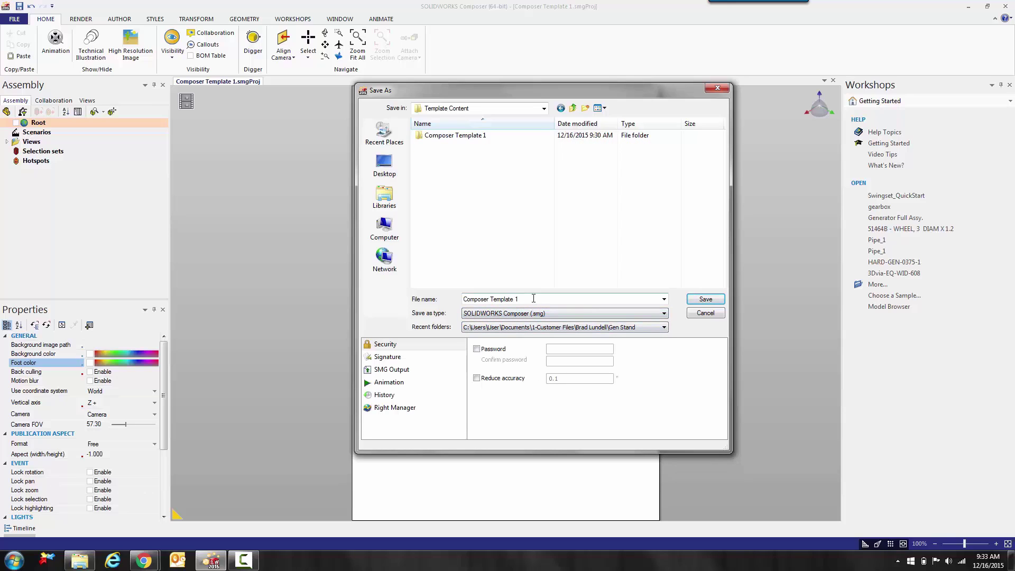
pyautogui.click(705, 300)
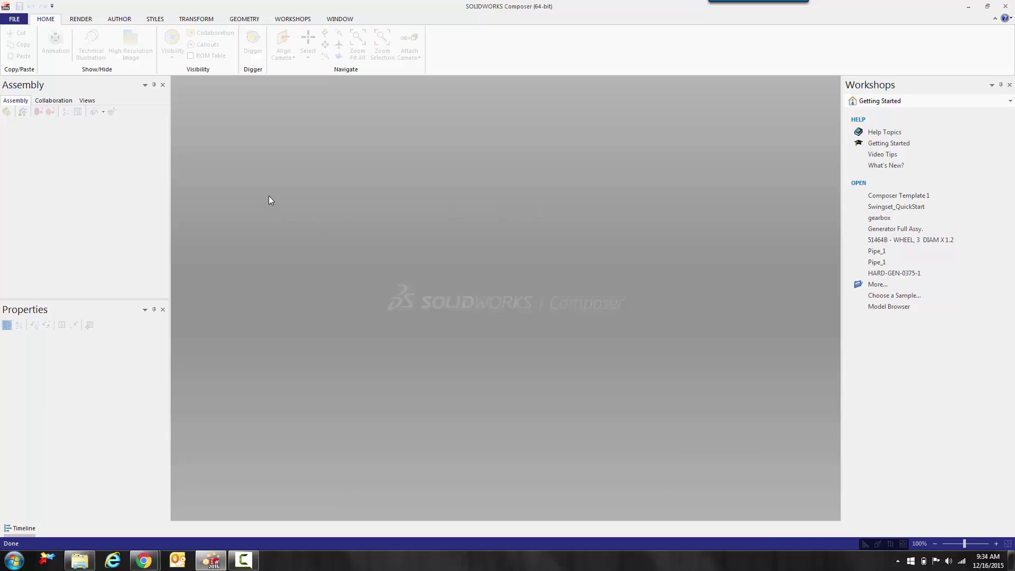
# - Reopen the saved Composer Template 1 file
pyautogui.click(14, 20)
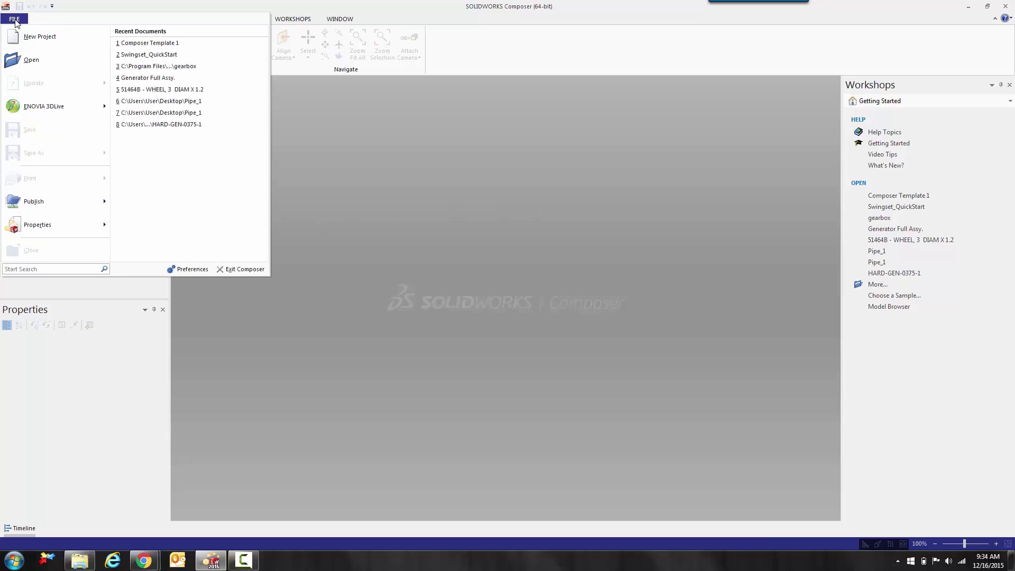
pyautogui.click(25, 65)
pyautogui.doubleClick(478, 143)
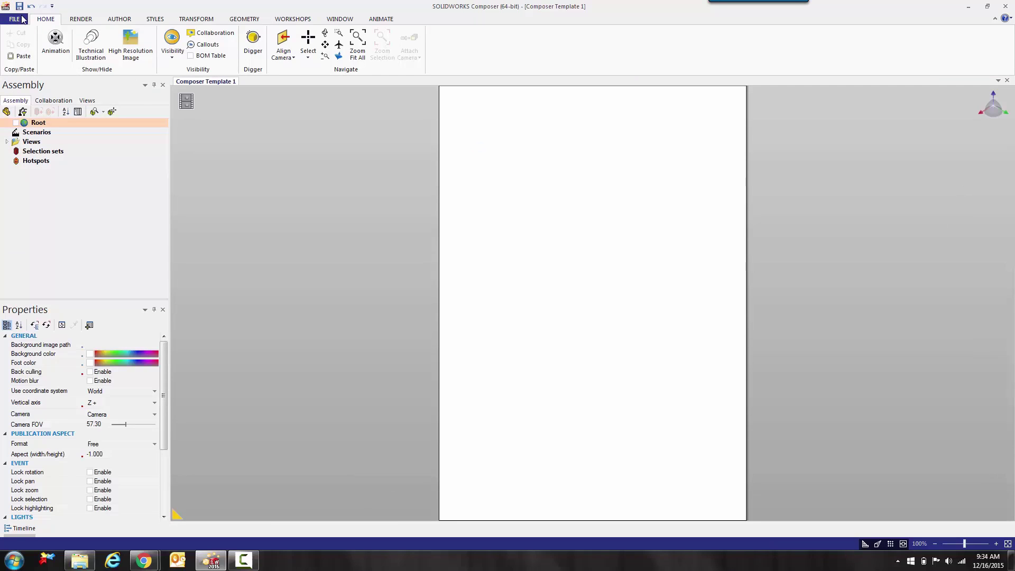
# - In the Open dialog, keep Template Content and choose Merge into the current document
pyautogui.click(21, 20)
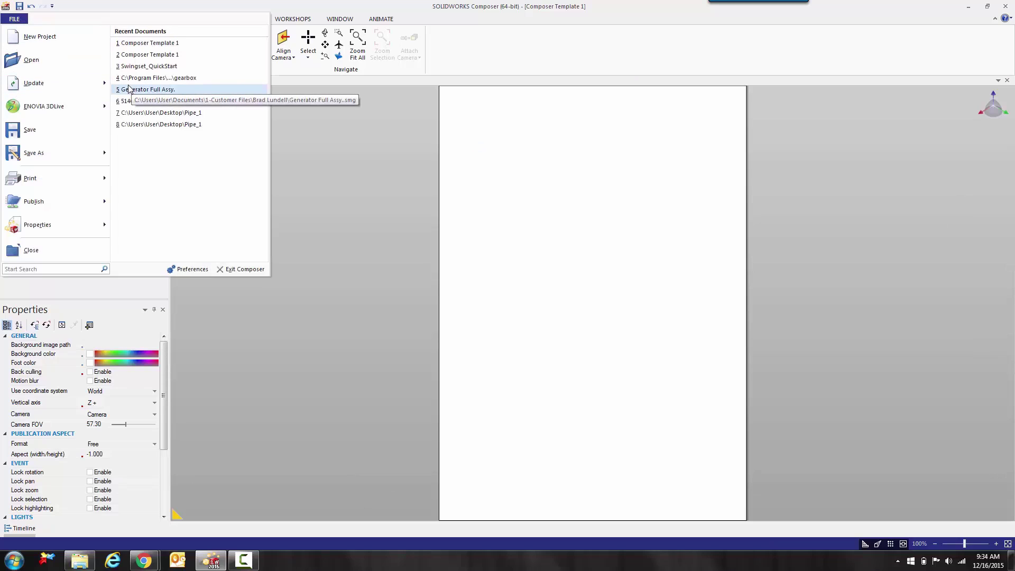
pyautogui.click(31, 60)
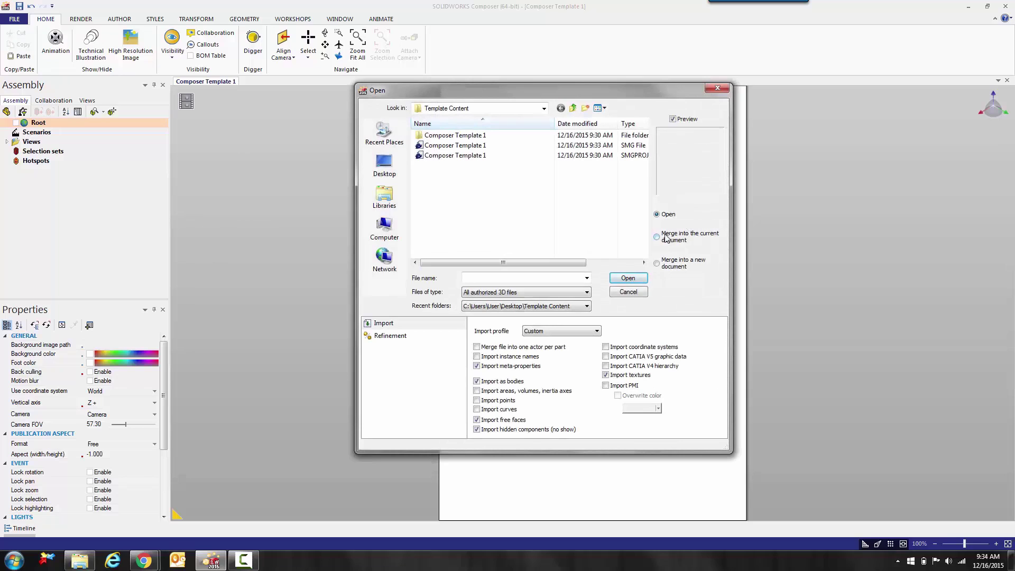
pyautogui.click(544, 109)
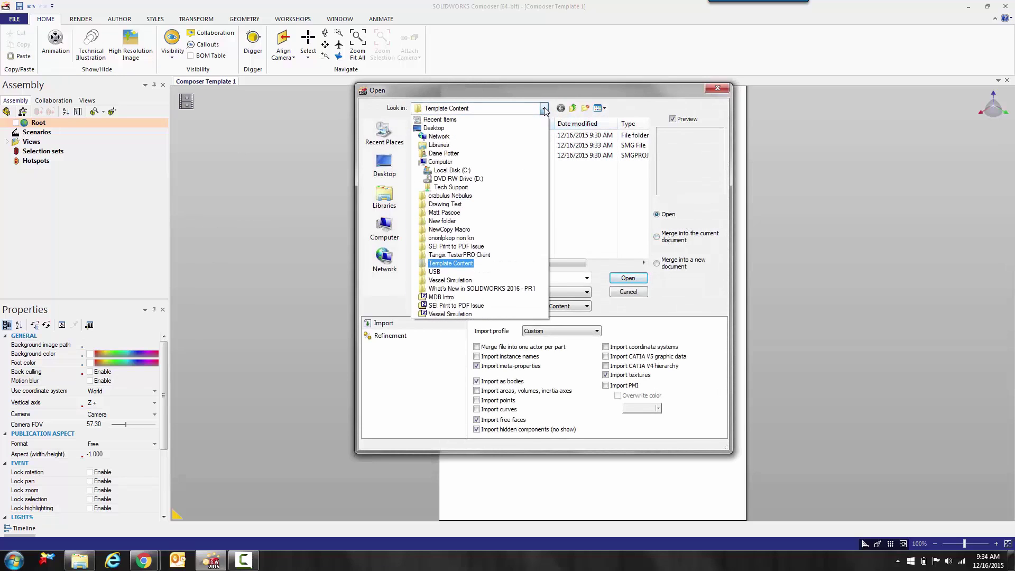
pyautogui.click(614, 197)
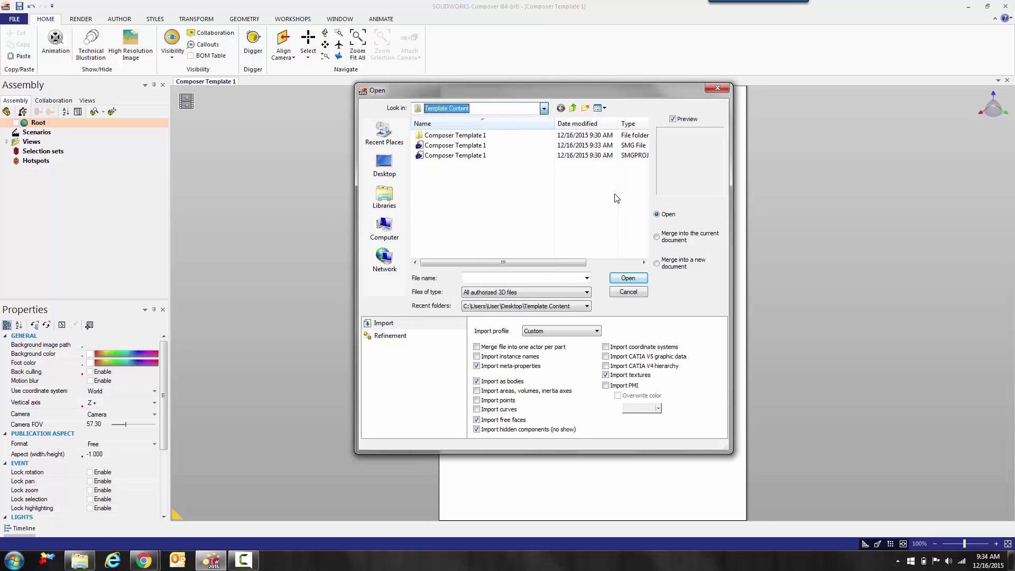
pyautogui.click(659, 238)
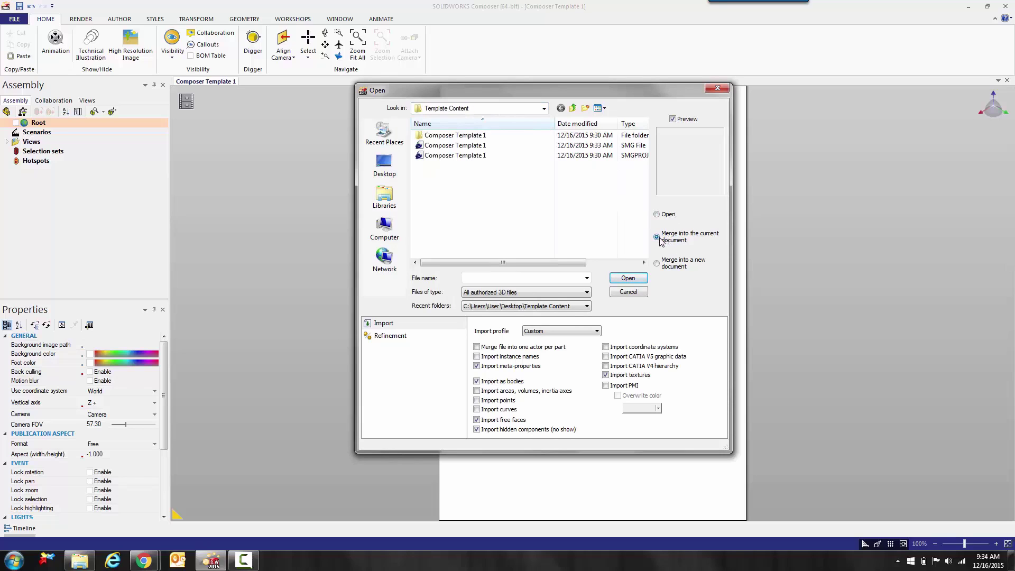